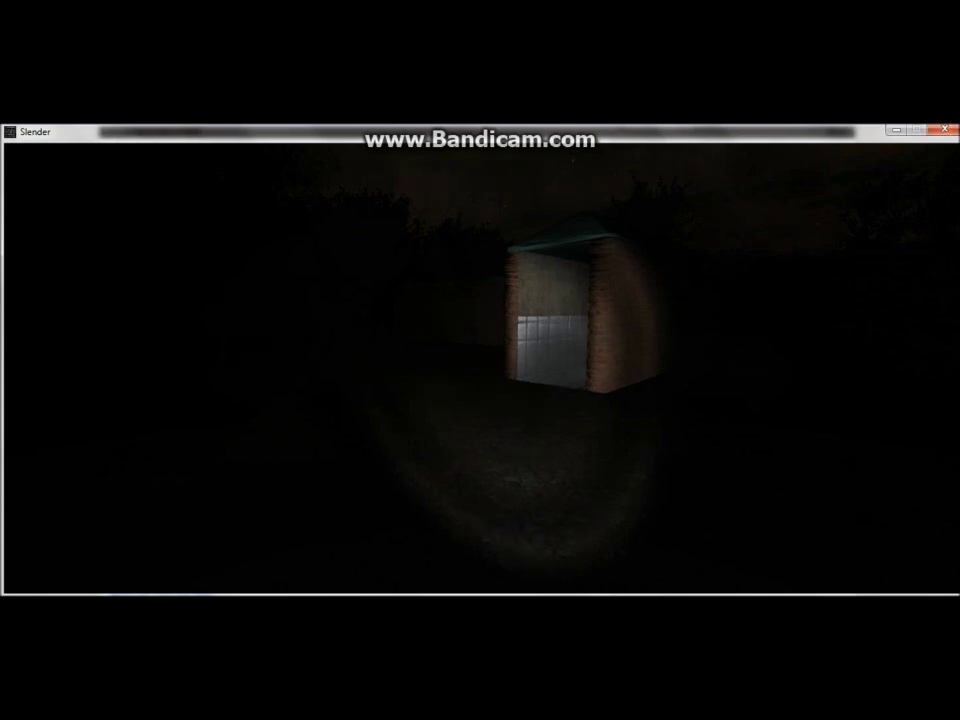
{"action": "key", "text": "w"}
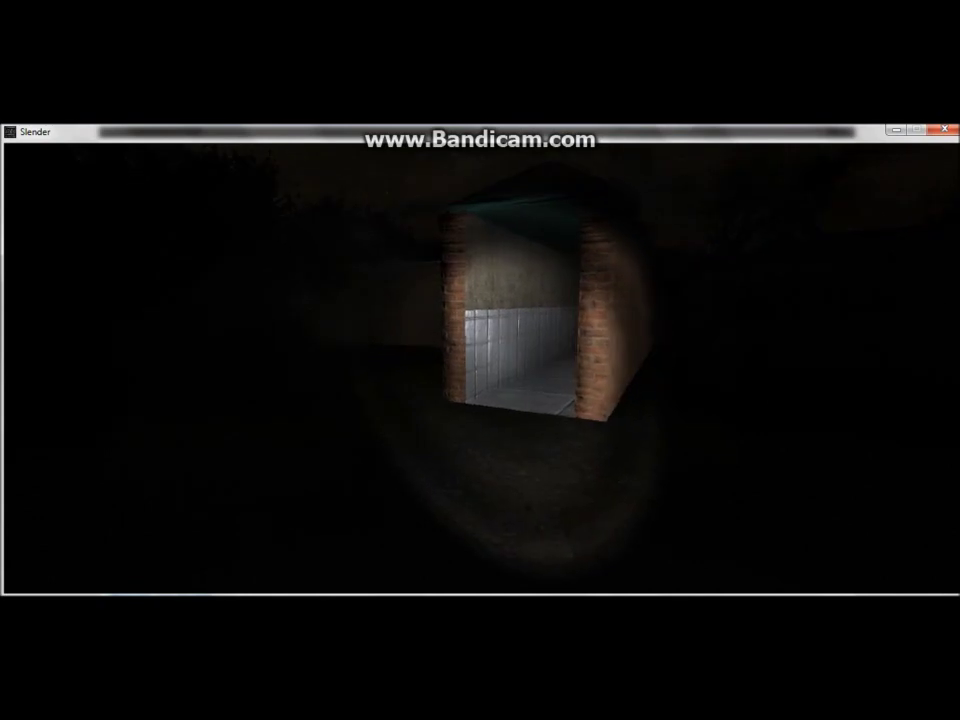
{"action": "key", "text": "w"}
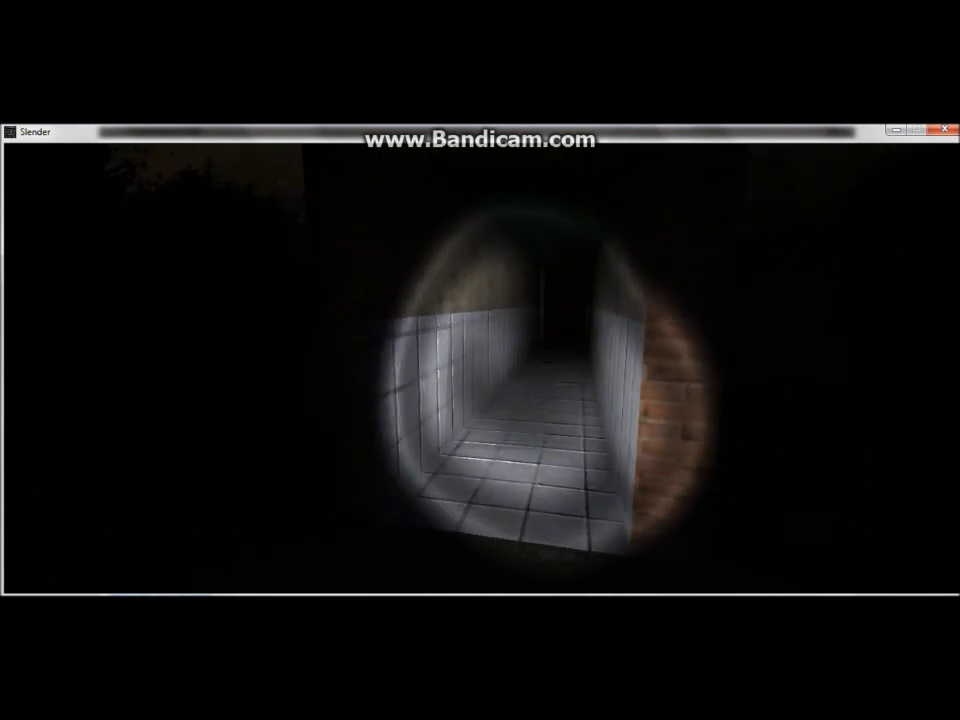
{"action": "key", "text": "w"}
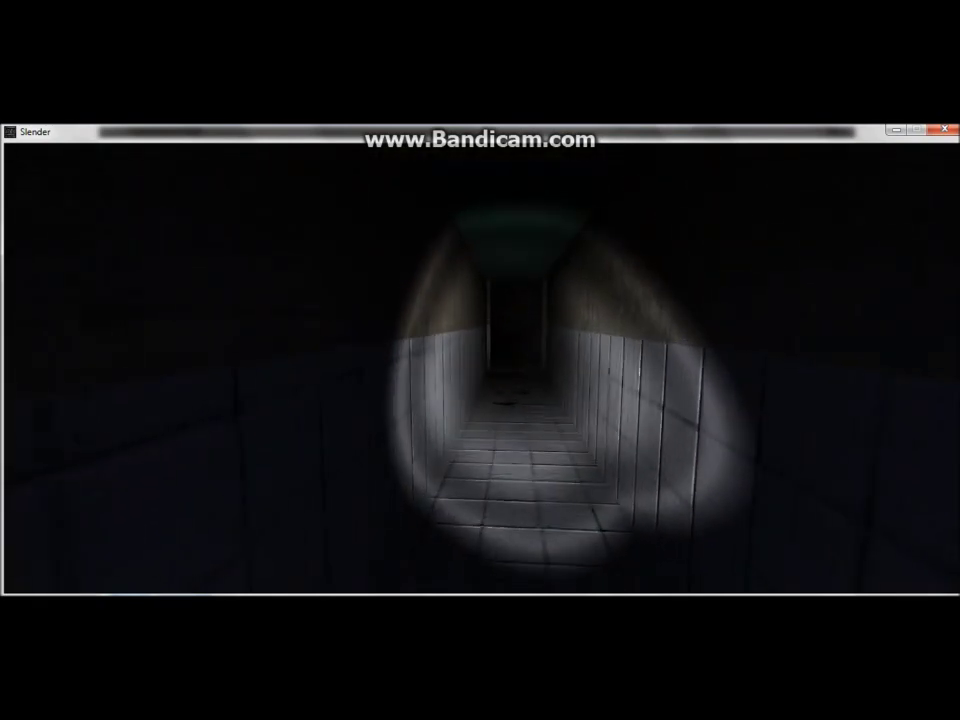
{"action": "key", "text": "w"}
{"action": "key", "text": "w"}
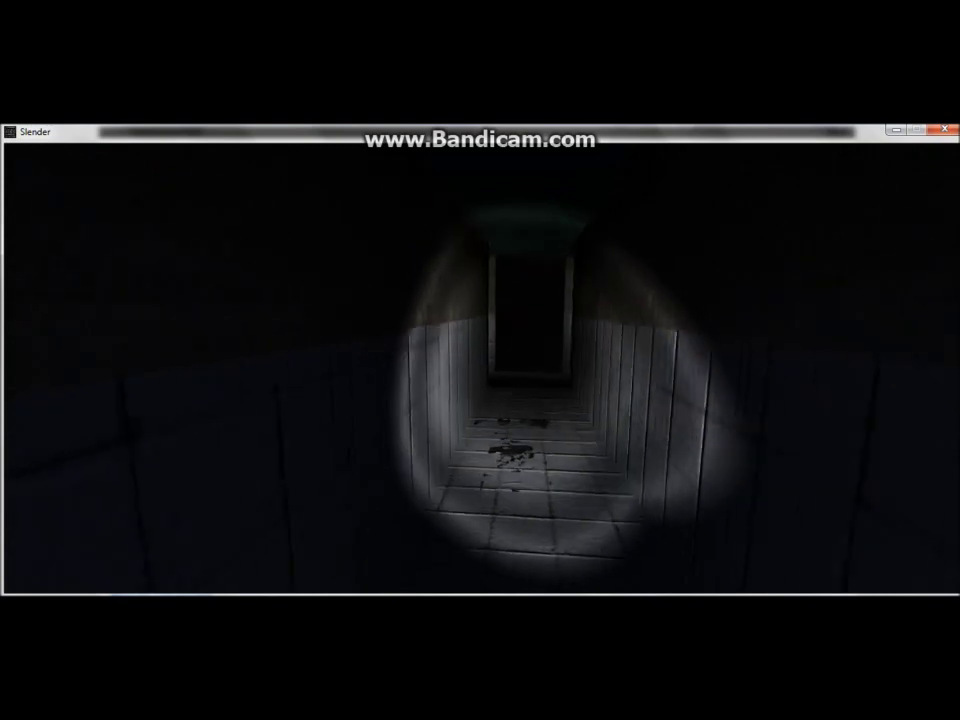
{"action": "key", "text": "w"}
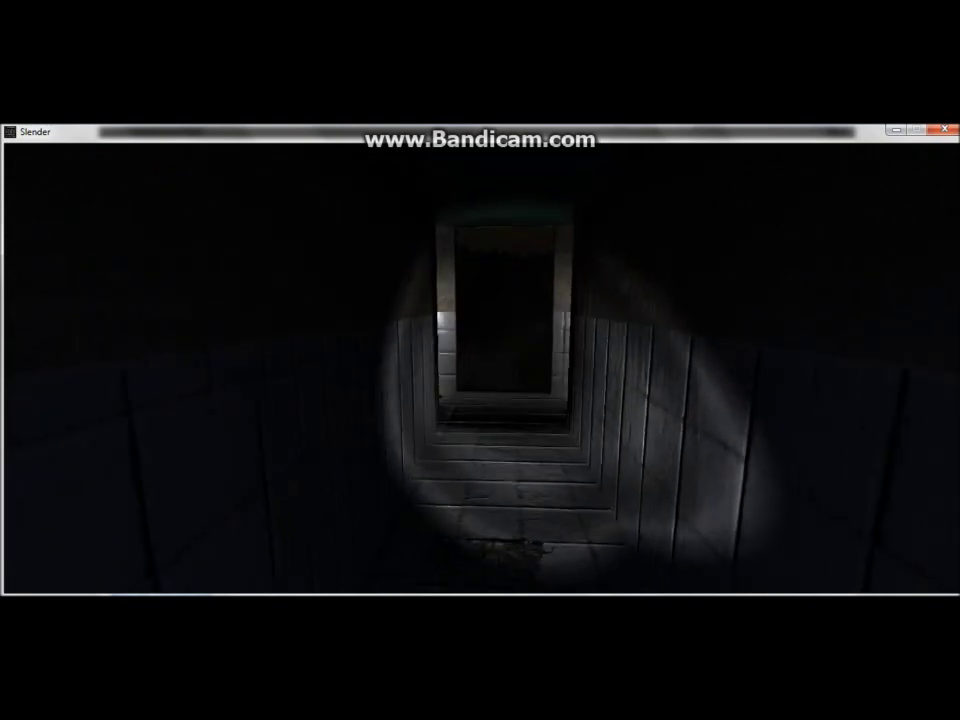
{"action": "key", "text": "w"}
{"action": "key", "text": "w"}
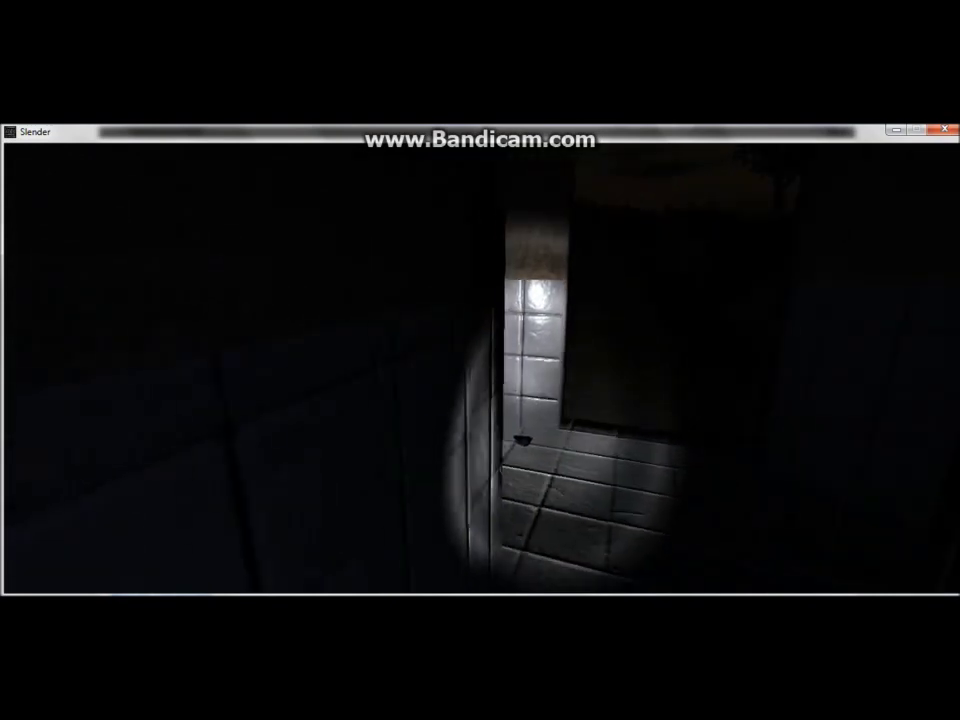
{"action": "key", "text": "w"}
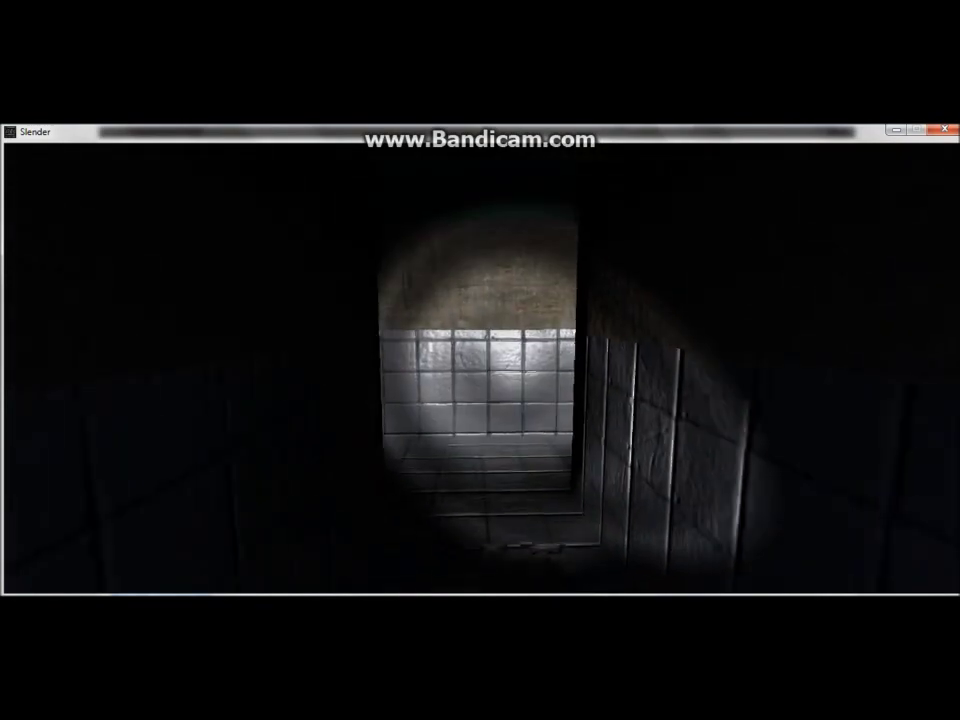
{"action": "key", "text": "w"}
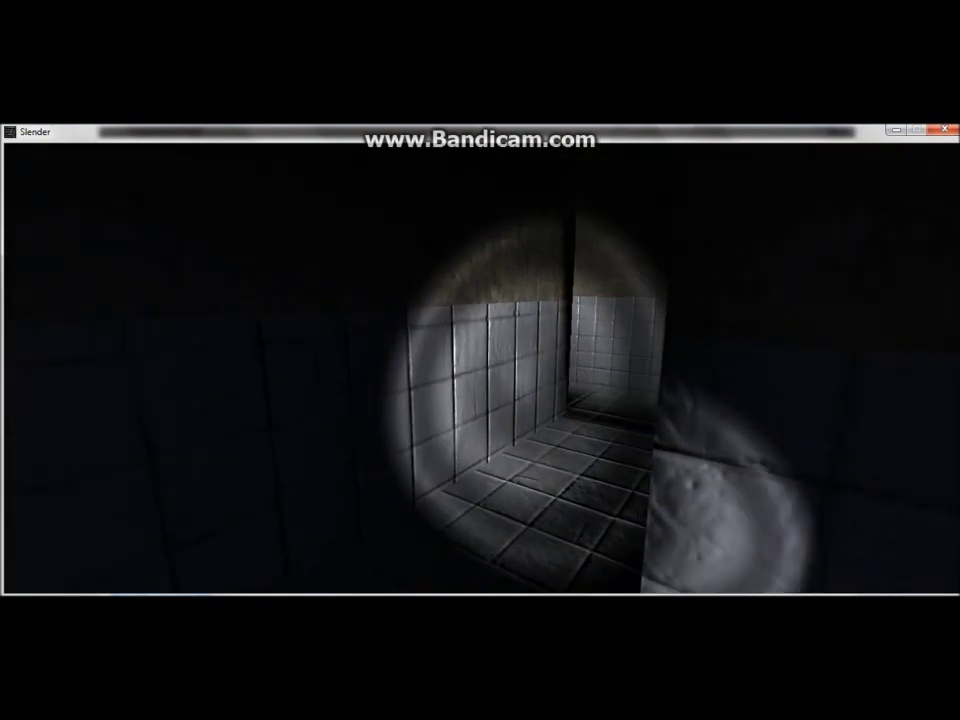